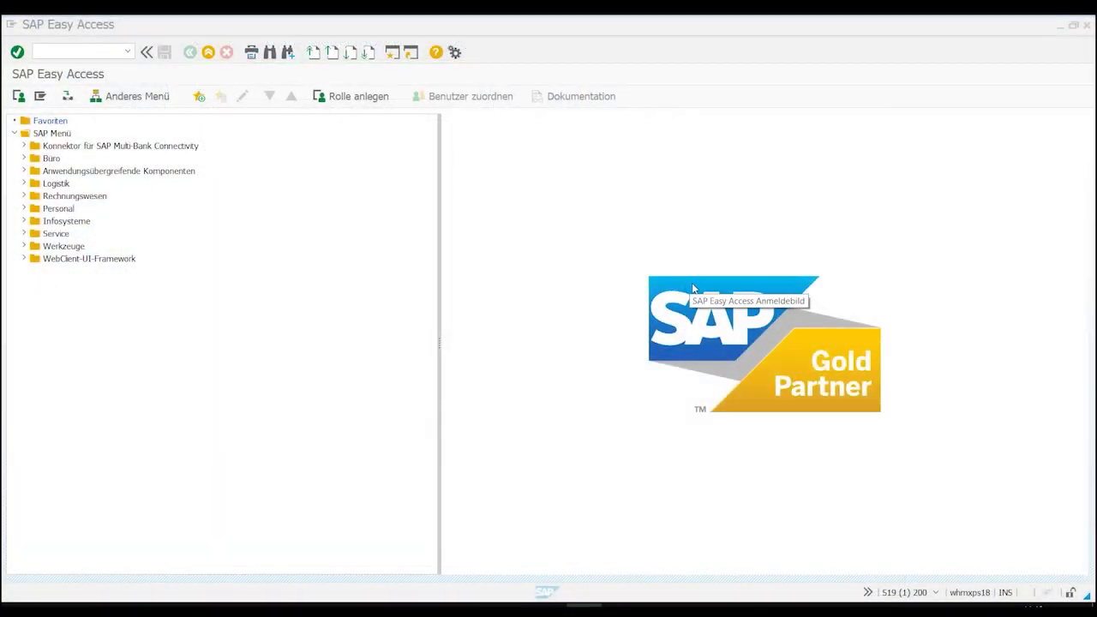
Start transaction /n/scwm/rfui and log on to warehouse 1010 with resource STAPLER1 and presentation device YE00.
mouse_move(108, 50)
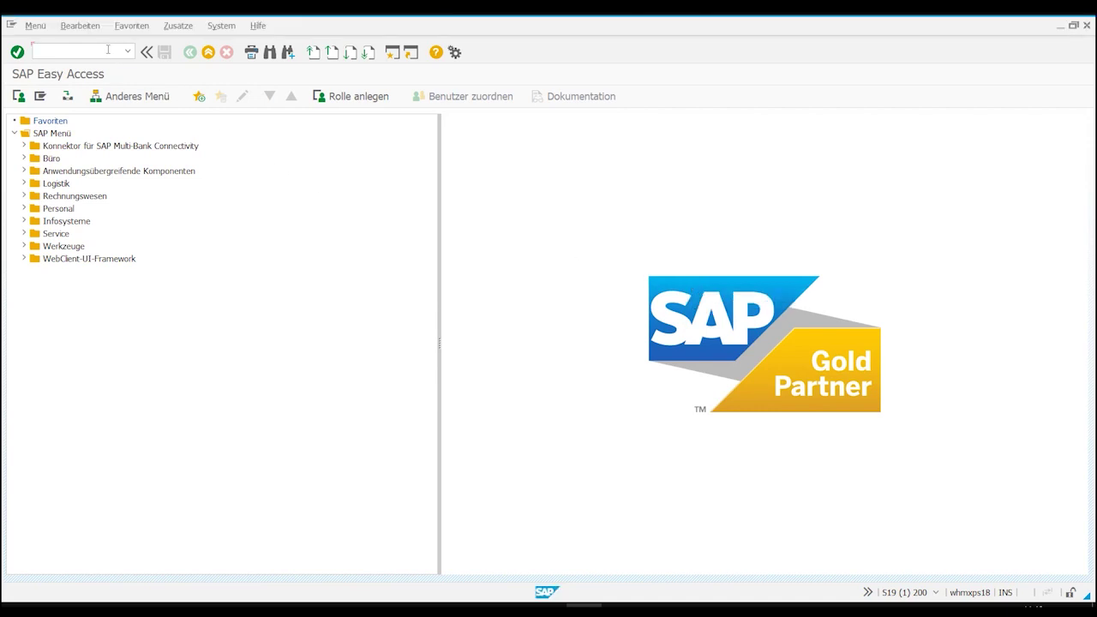
text(/n/scwm/rfui)
key(Return)
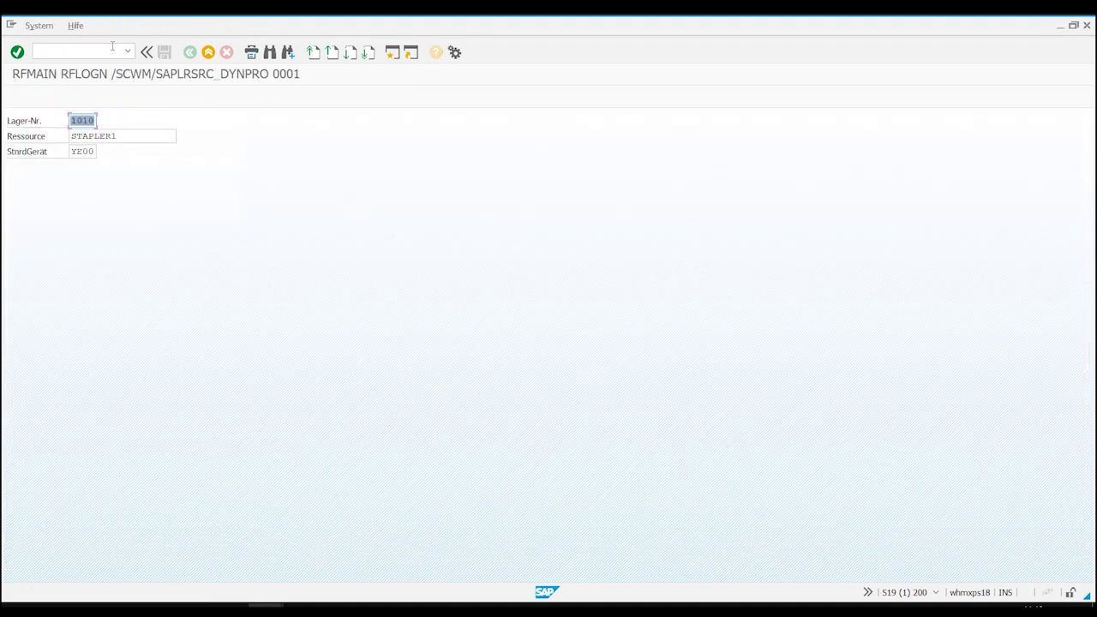
key(Return)
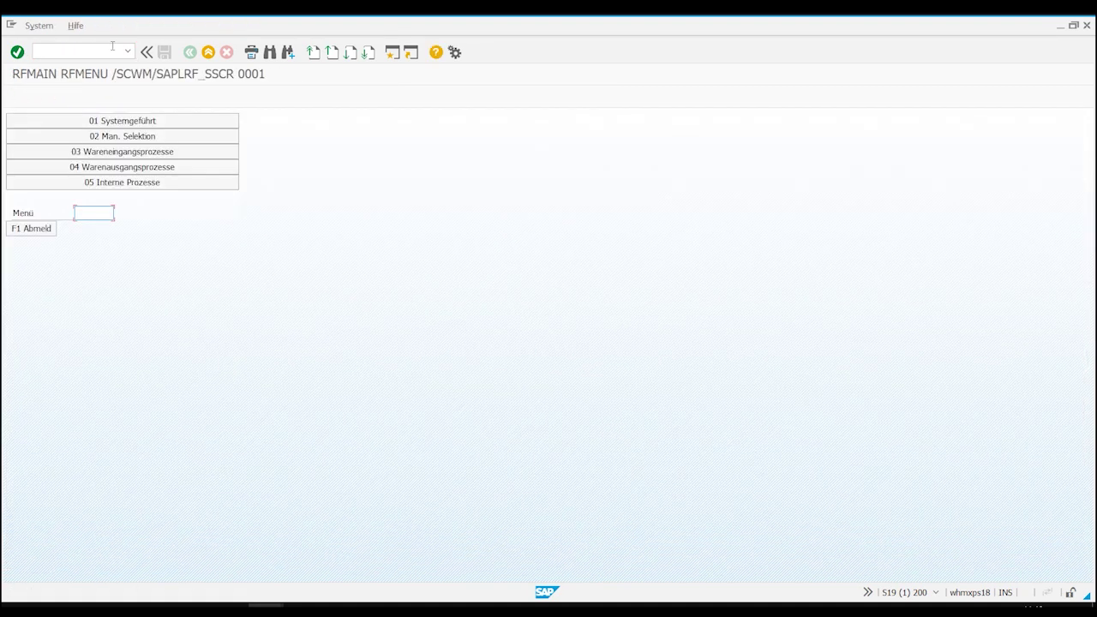
Open the query "Abfrage Bestand/Lagerplatz nach Platz" within the inquiries (Abfragen) of the internal processes (Interne Prozesse).
click(159, 182)
click(160, 153)
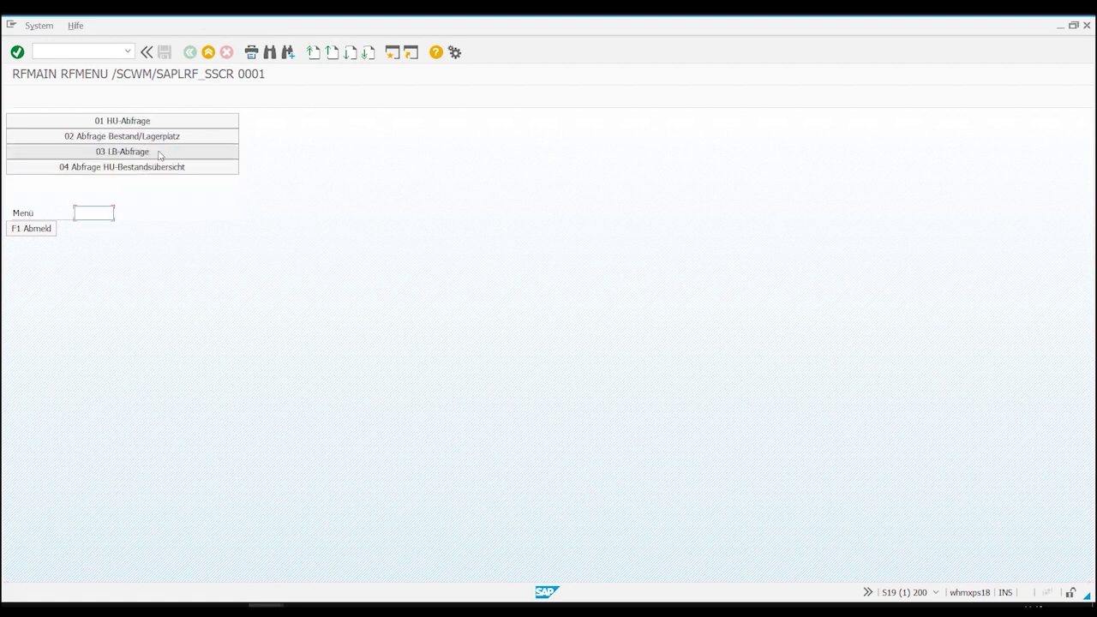
click(160, 137)
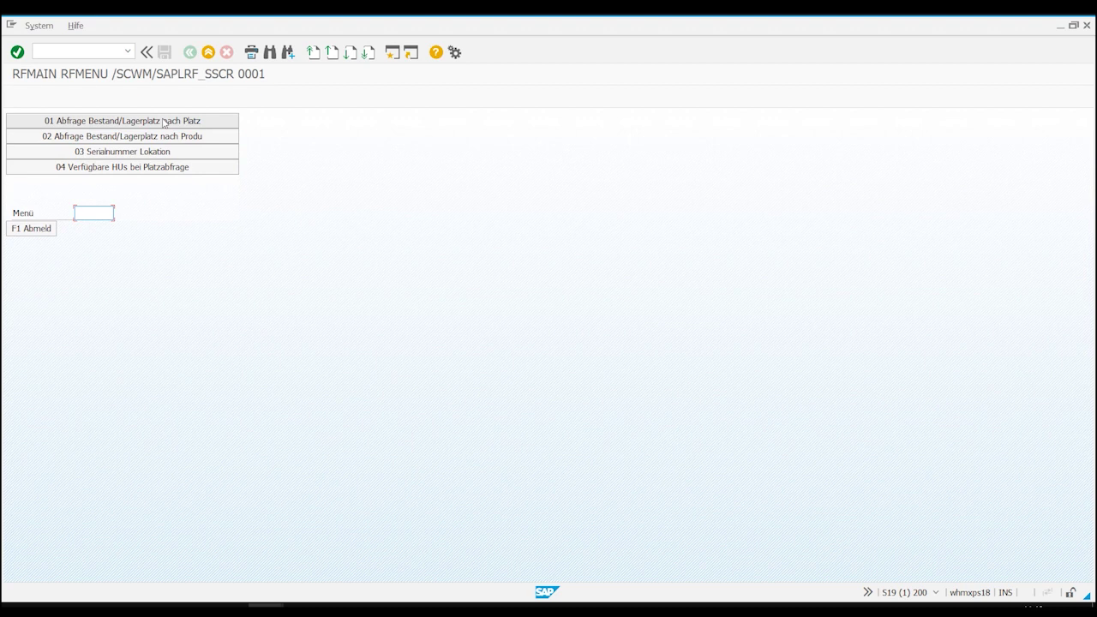
click(163, 121)
Query the stock of storage bin 001.02.01 and show the details of entry 2.
text(001.02)
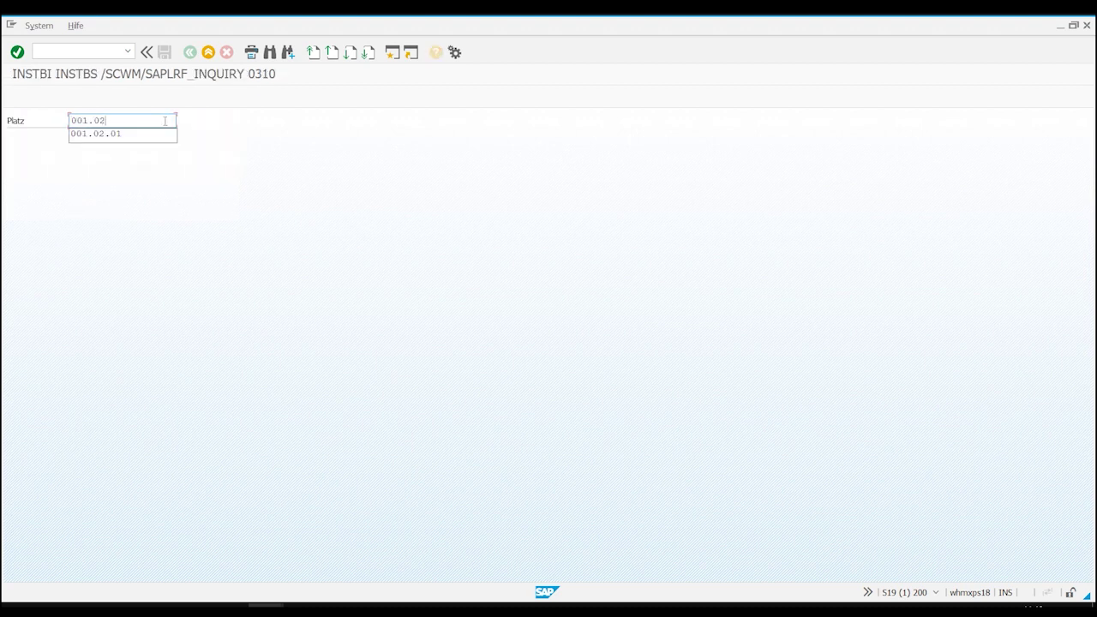
text(.01)
key(Return)
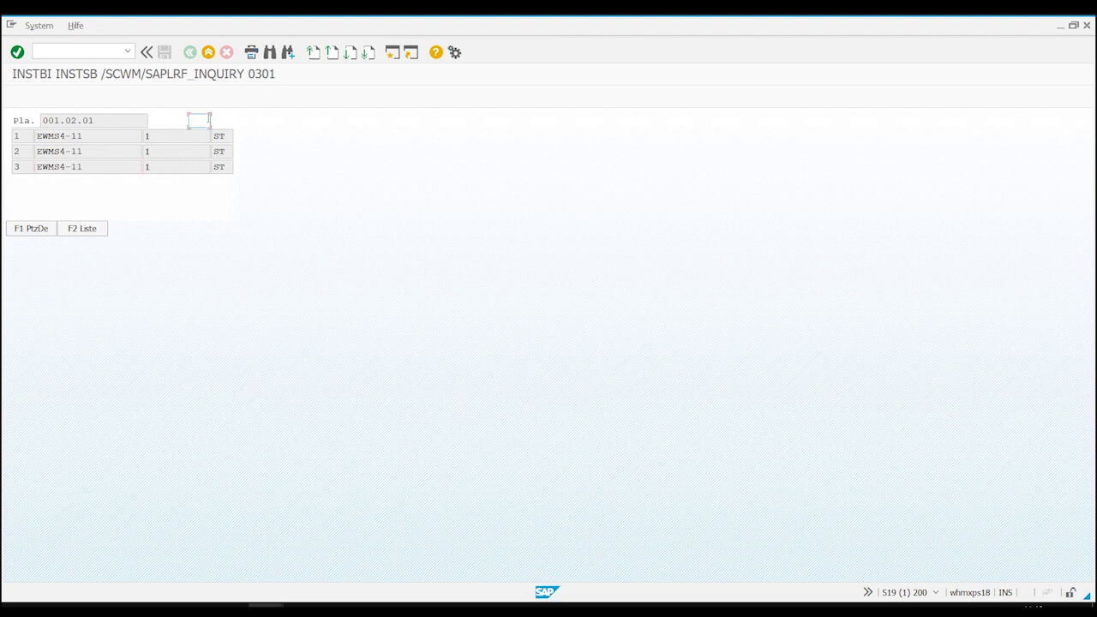
text(2)
key(Return)
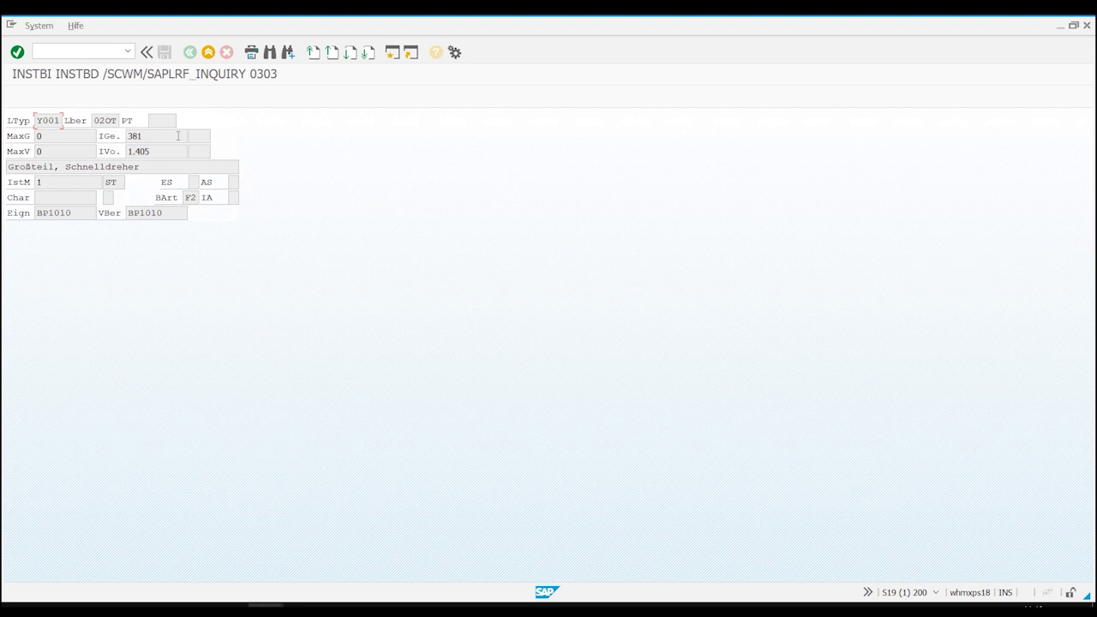
Launch the SAP Fiori Launchpad in the browser with transaction /n/ui2/flp and allow the requested access.
text(/n/ui2/flp)
key(Return)
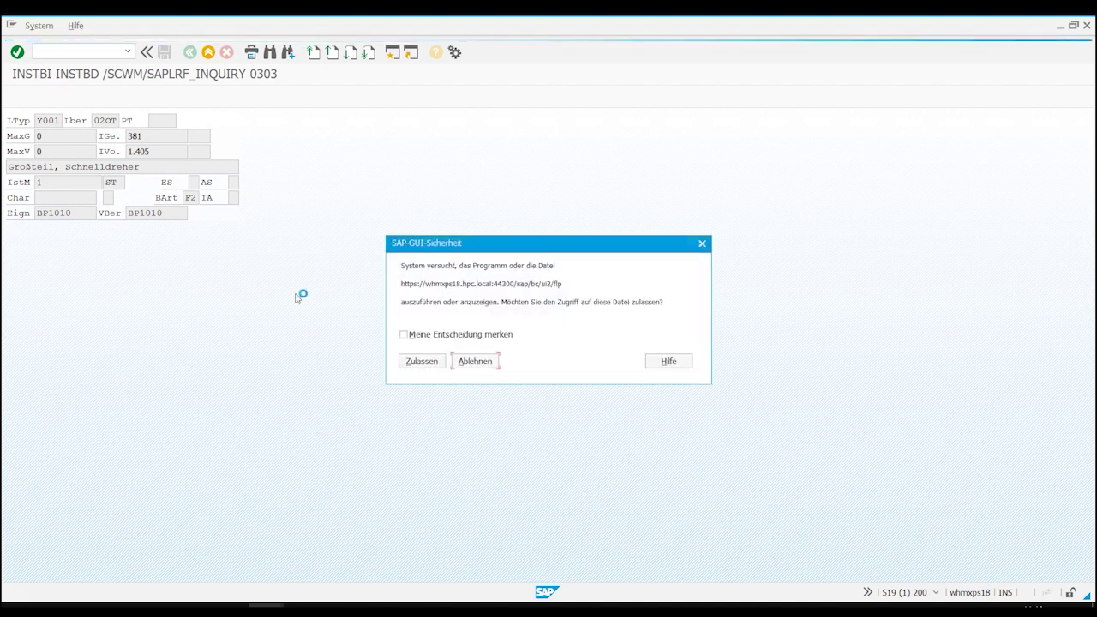
click(421, 360)
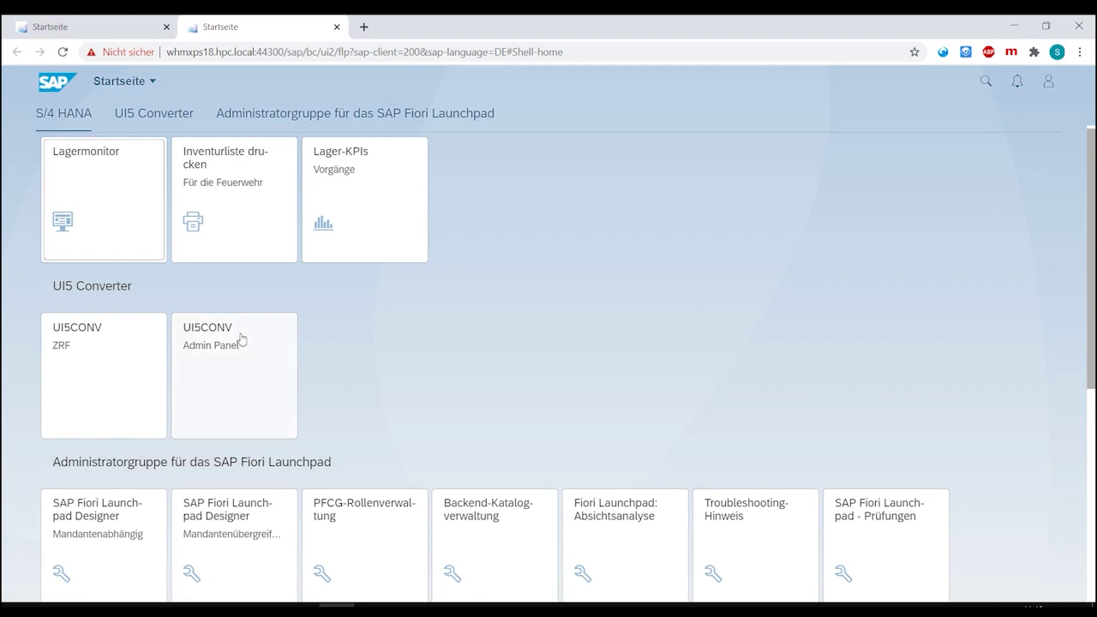
Generate the ZRF app in the UI5CONV Admin Panel's Application Builder with parameters copied from the active app, and close the completion dialog.
click(234, 415)
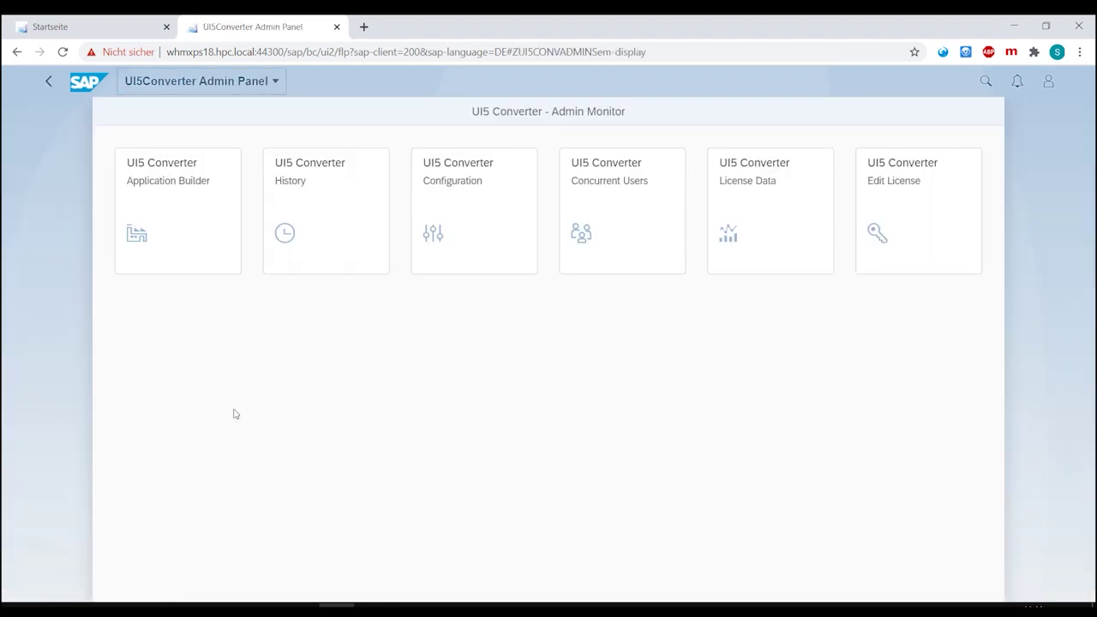
click(194, 272)
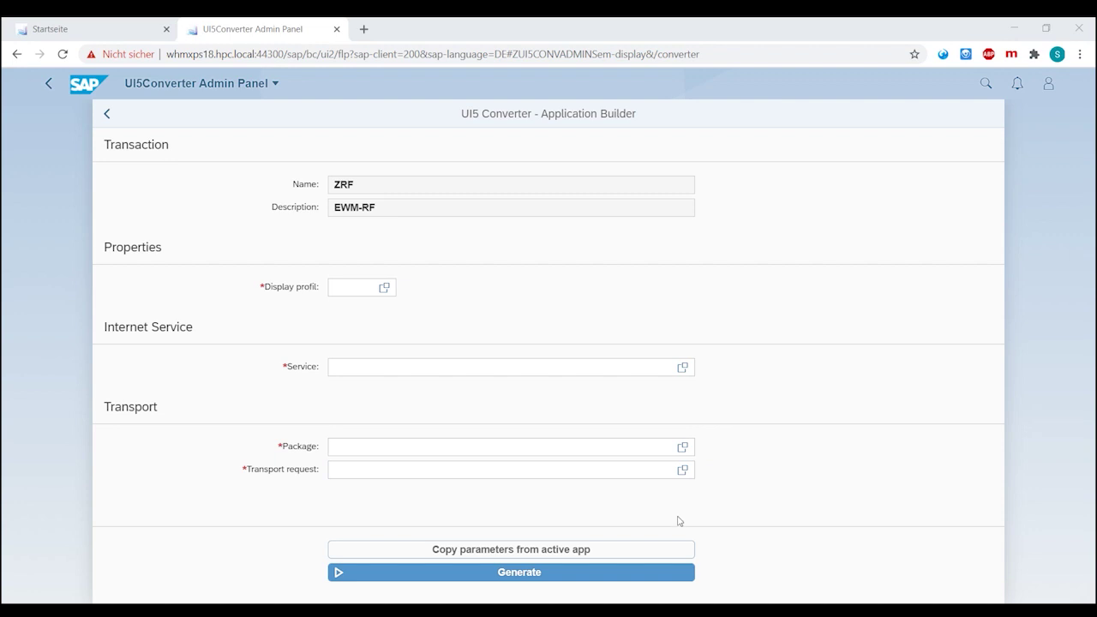
click(673, 550)
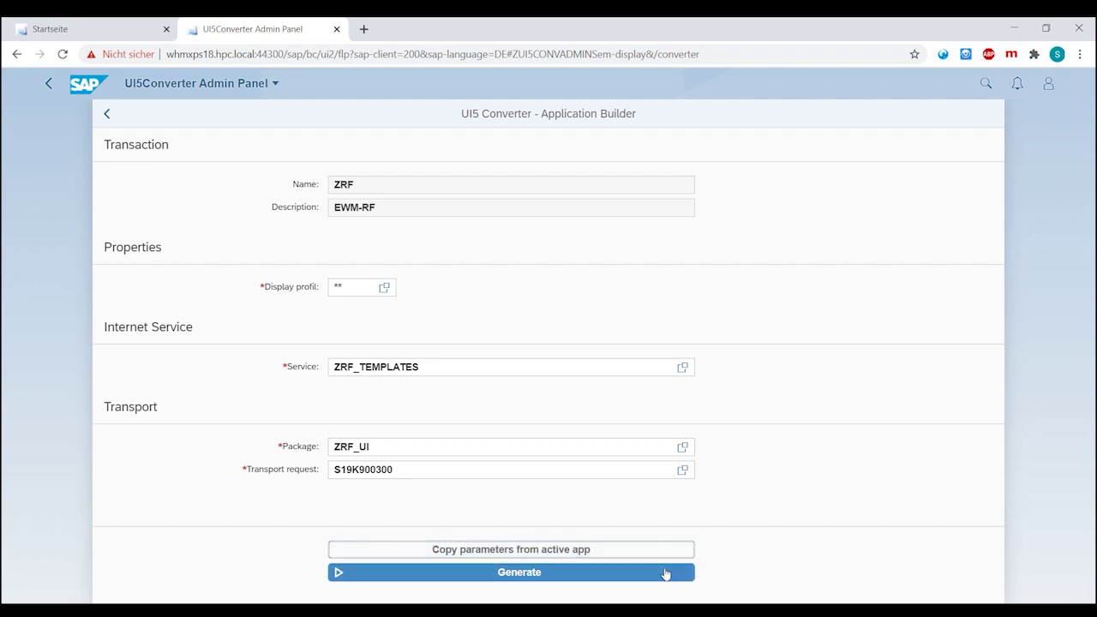
click(666, 573)
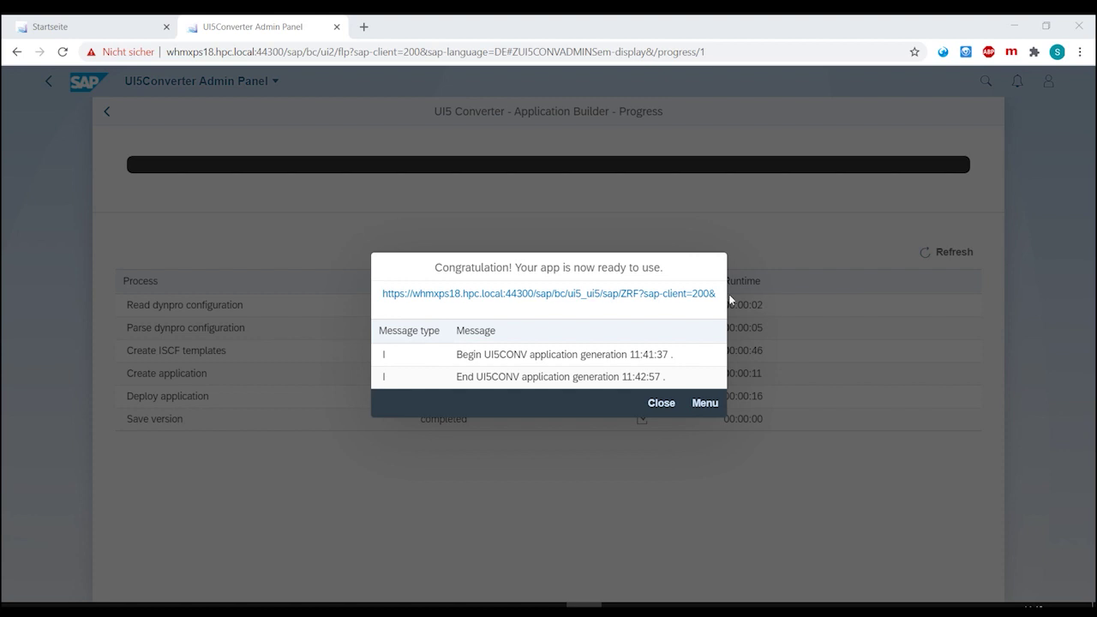
click(661, 403)
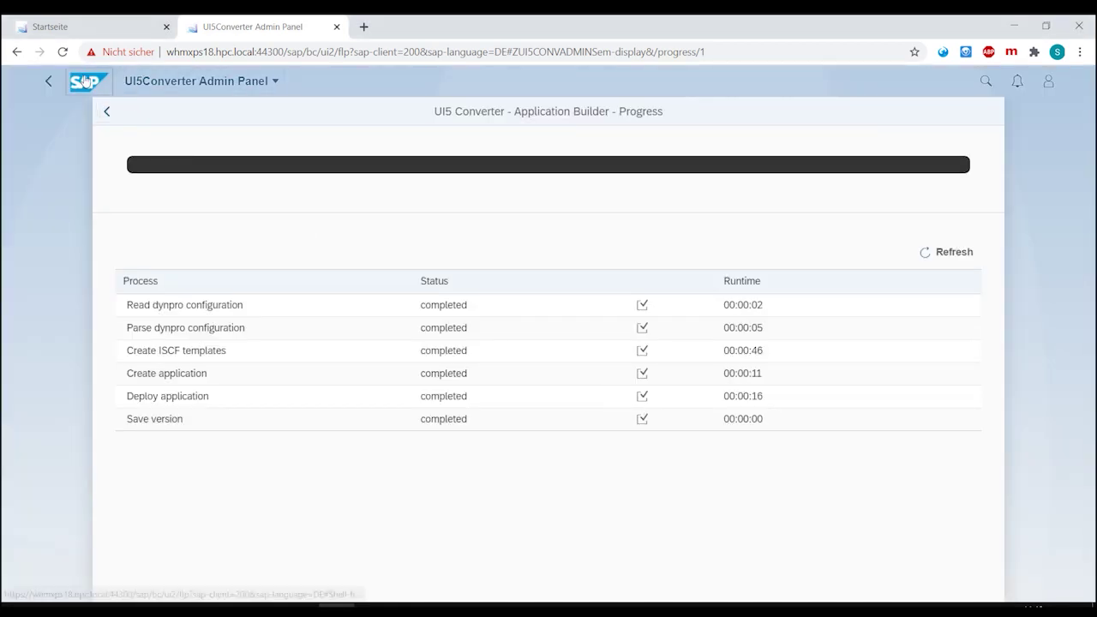
Return to the launchpad home, open the UI5CONV ZRF app and log on with warehouse 1010, resource STAPLER1 and device YE00.
click(86, 80)
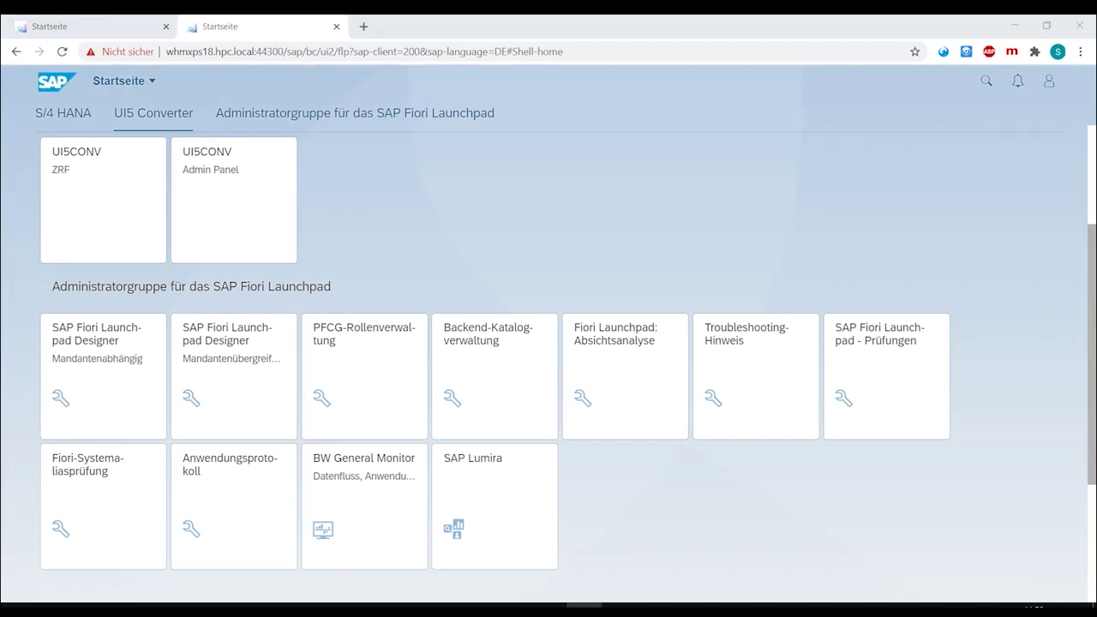
click(136, 222)
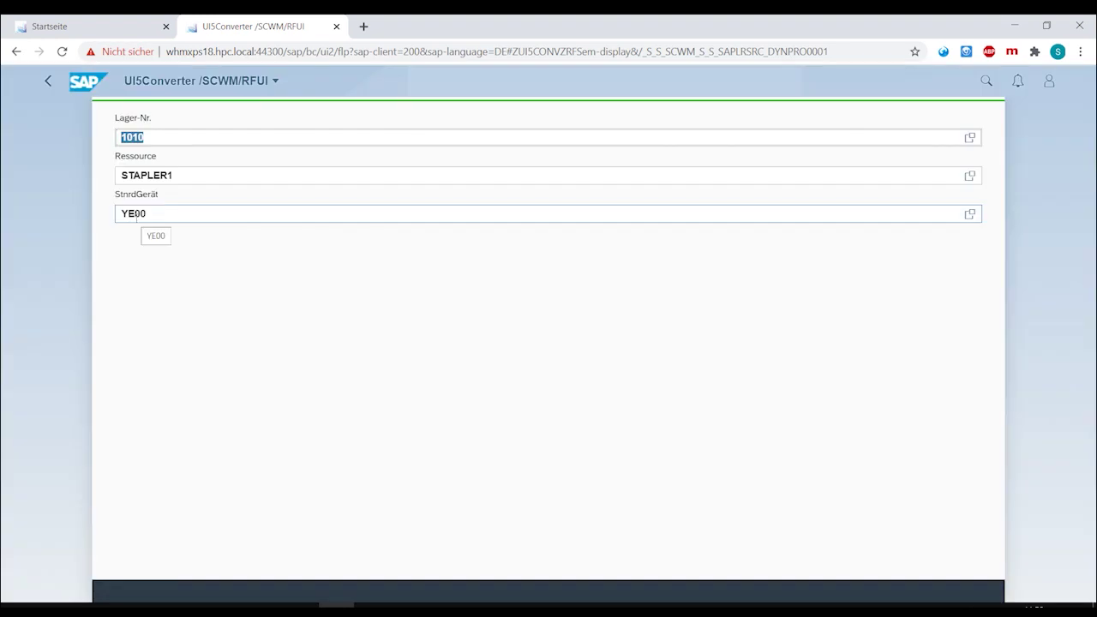
key(Return)
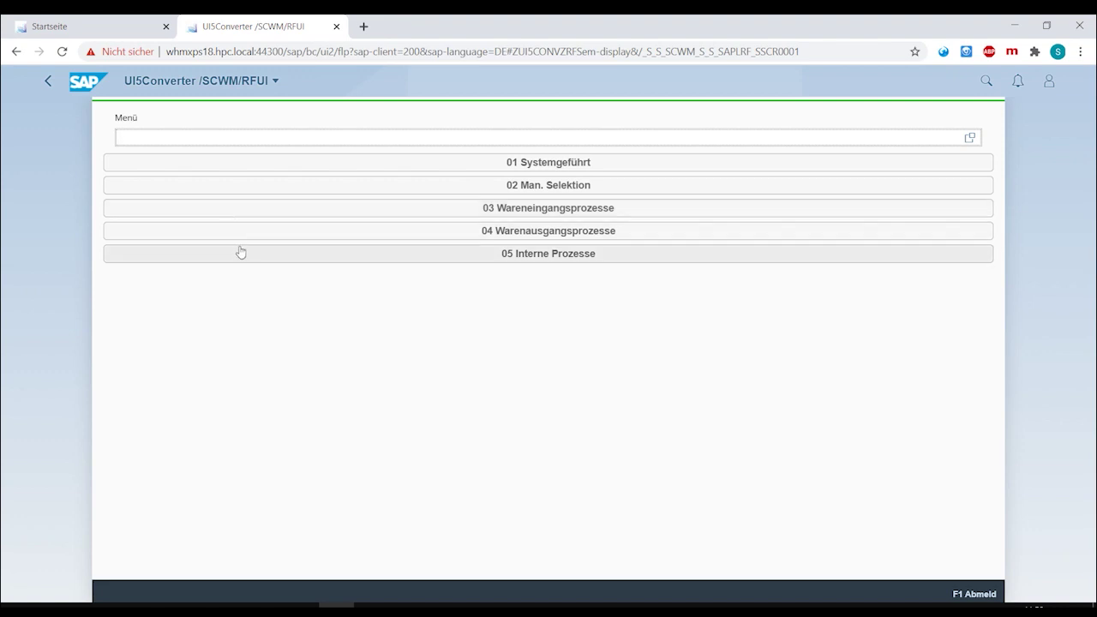
Go through Interne Prozesse, Abfragen and Abfrage Bestand/Lagerplatz to the stock query by storage bin in the converted app.
click(241, 252)
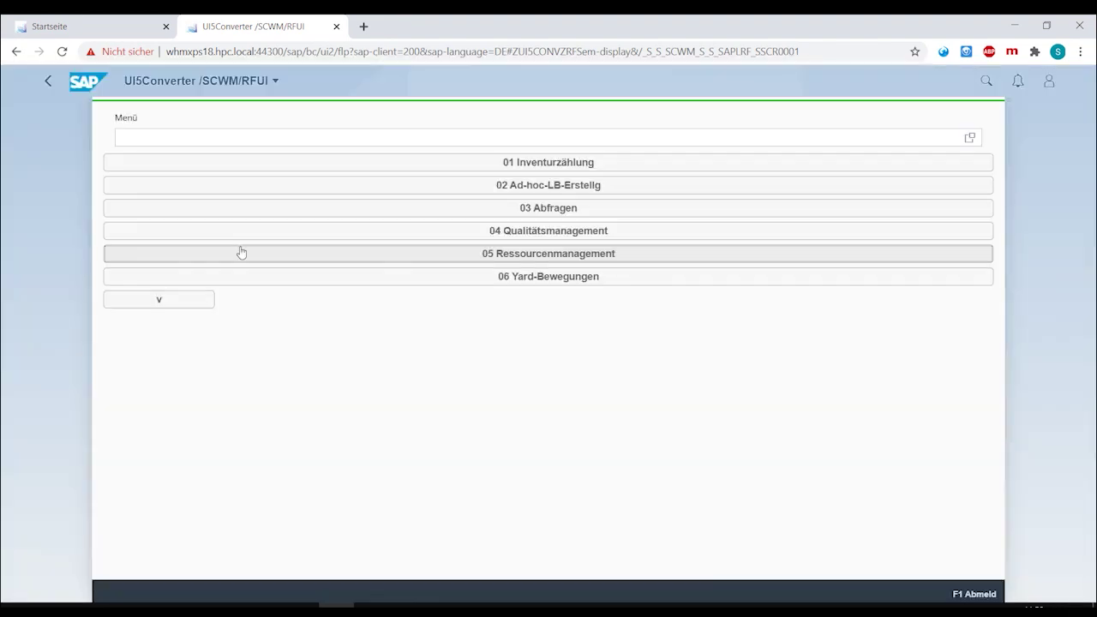
click(359, 209)
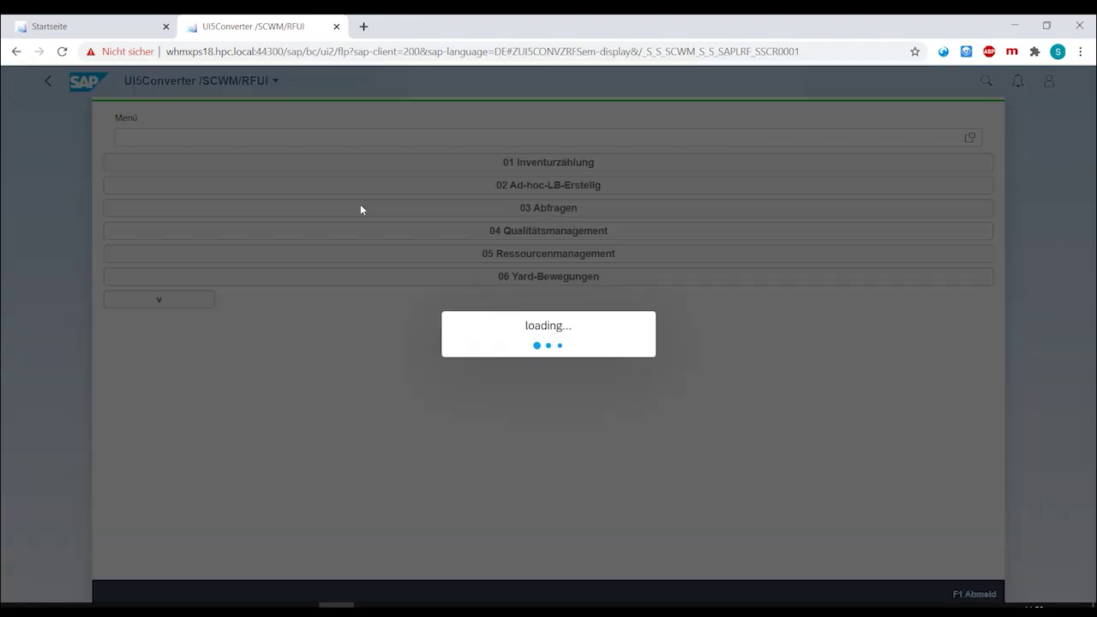
click(366, 199)
click(371, 176)
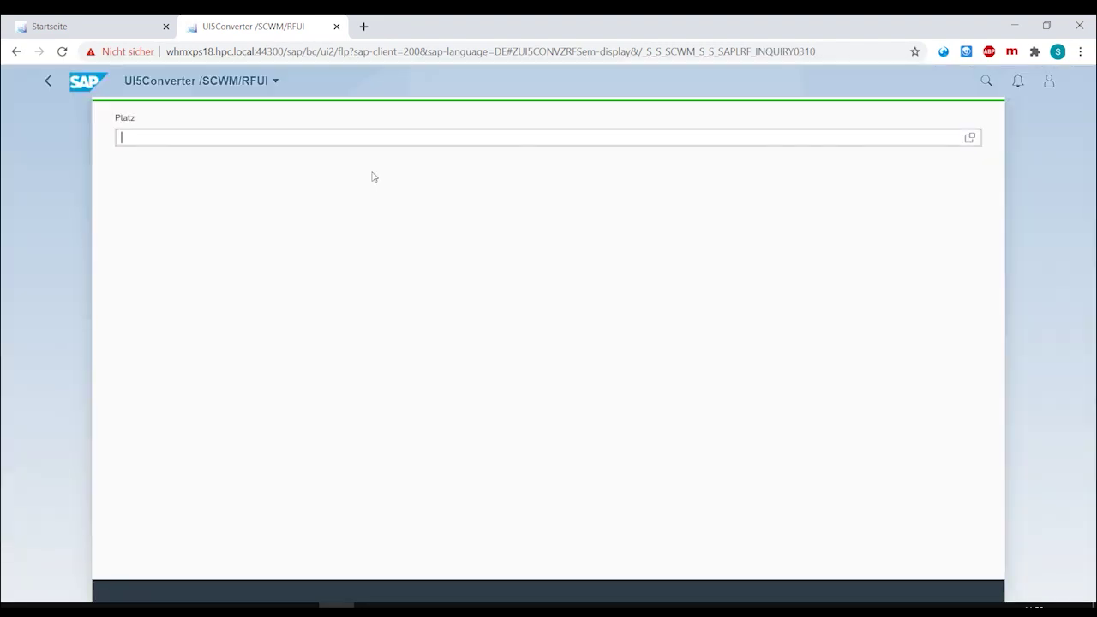
Leave the storage bin query for its menu, reopen the query, and go back to the menu again.
key(F7)
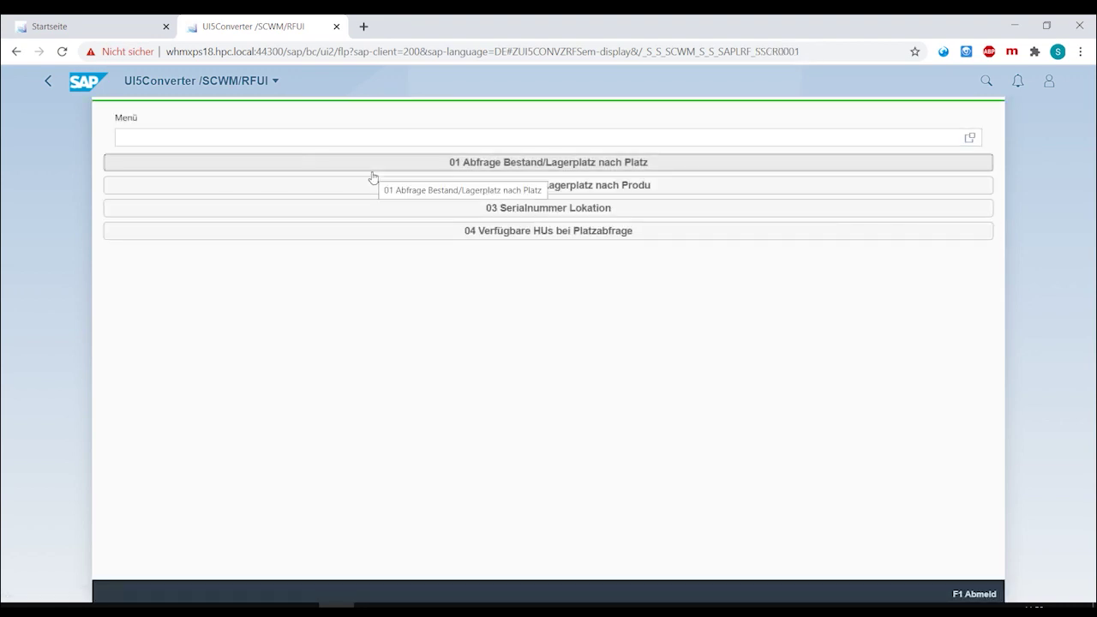
click(438, 170)
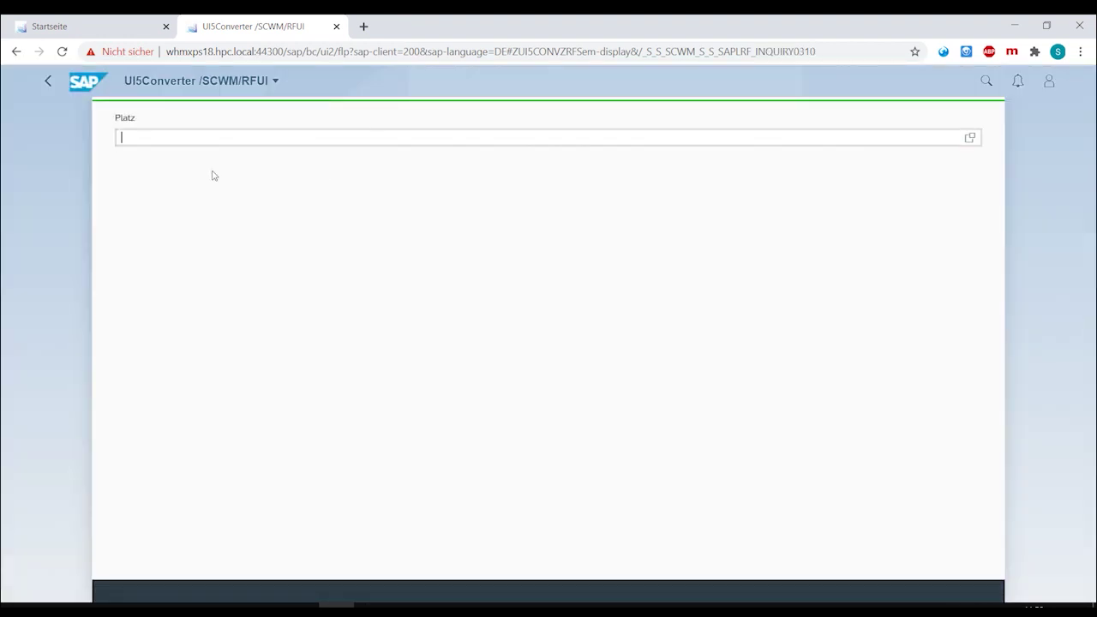
click(45, 86)
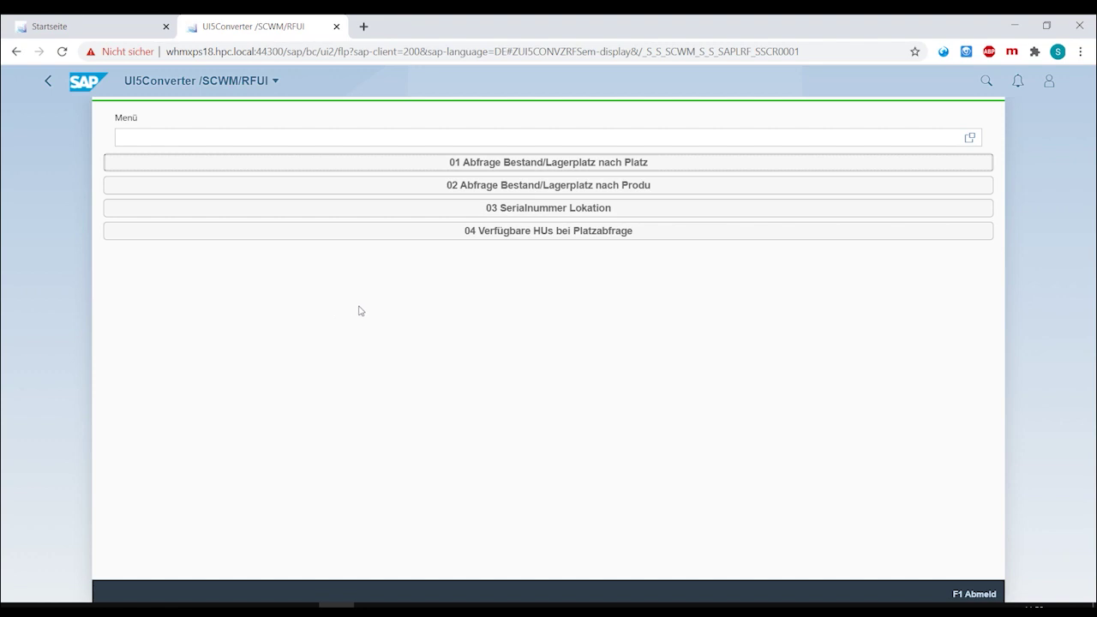
Try the invalid menu number A to test the error handling, and acknowledge the message.
click(261, 138)
text(A)
key(Return)
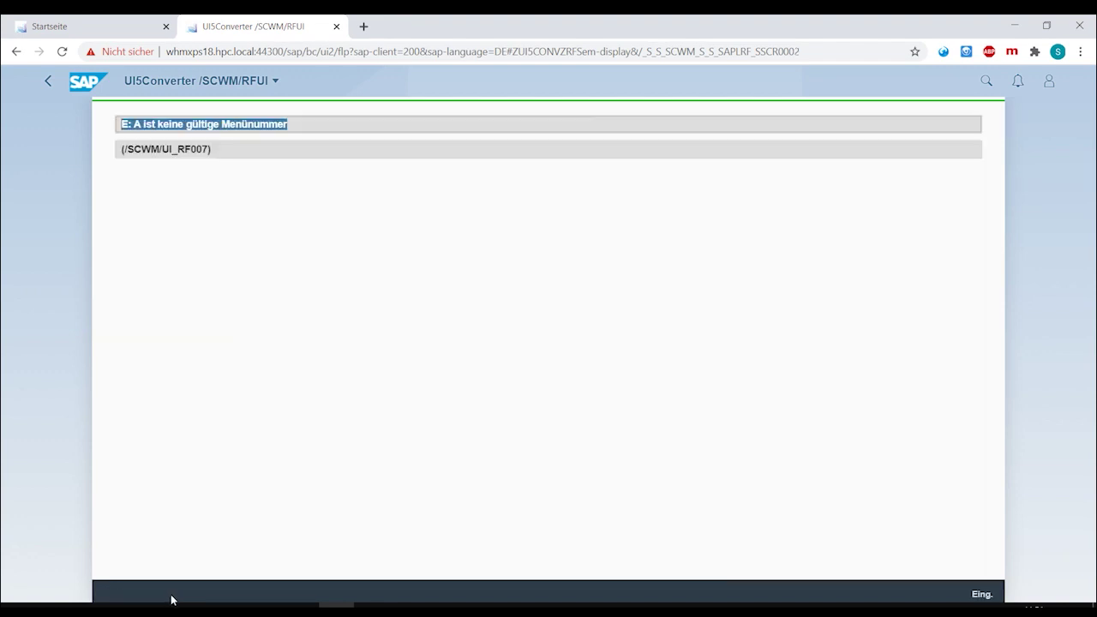
key(Return)
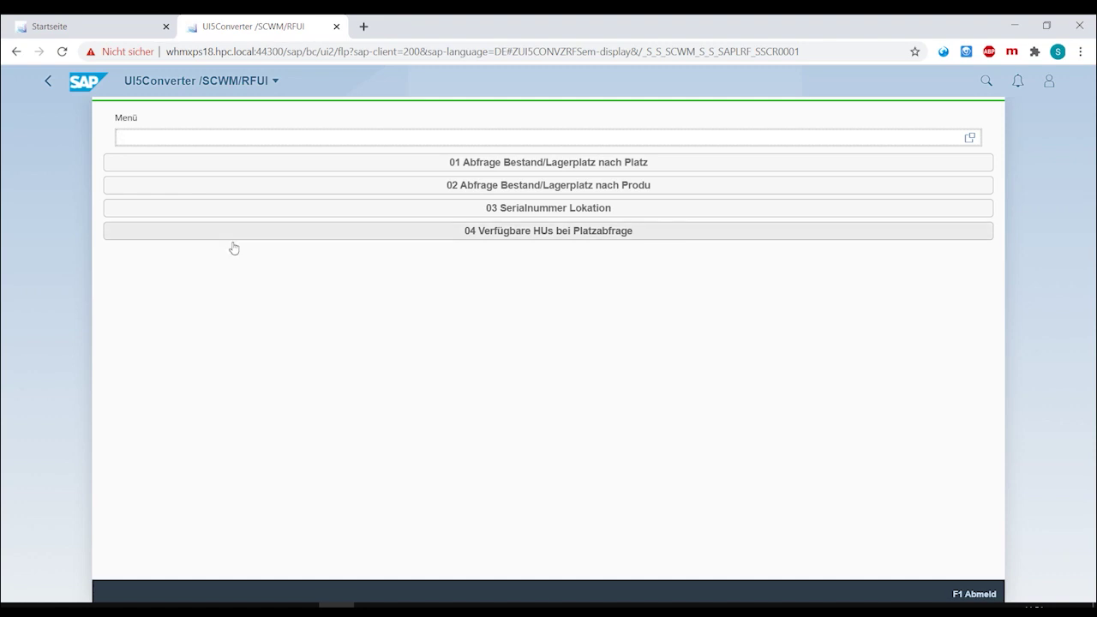
Query the stock of storage bin 001.02.01 in the converted app and show the details of the first entry.
click(409, 163)
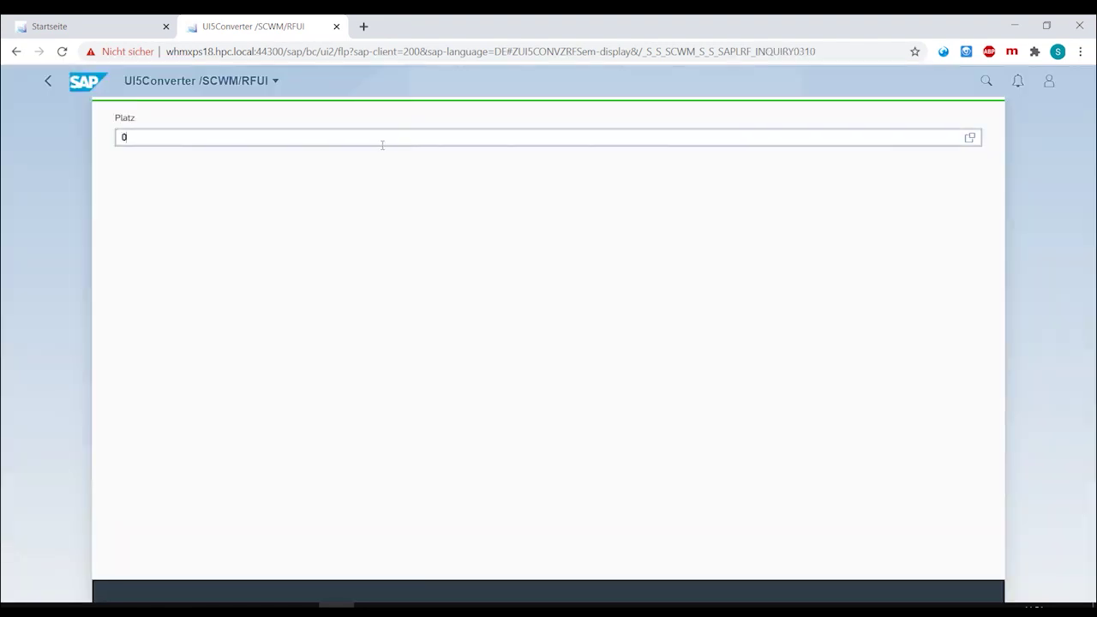
text(2.01)
key(Return)
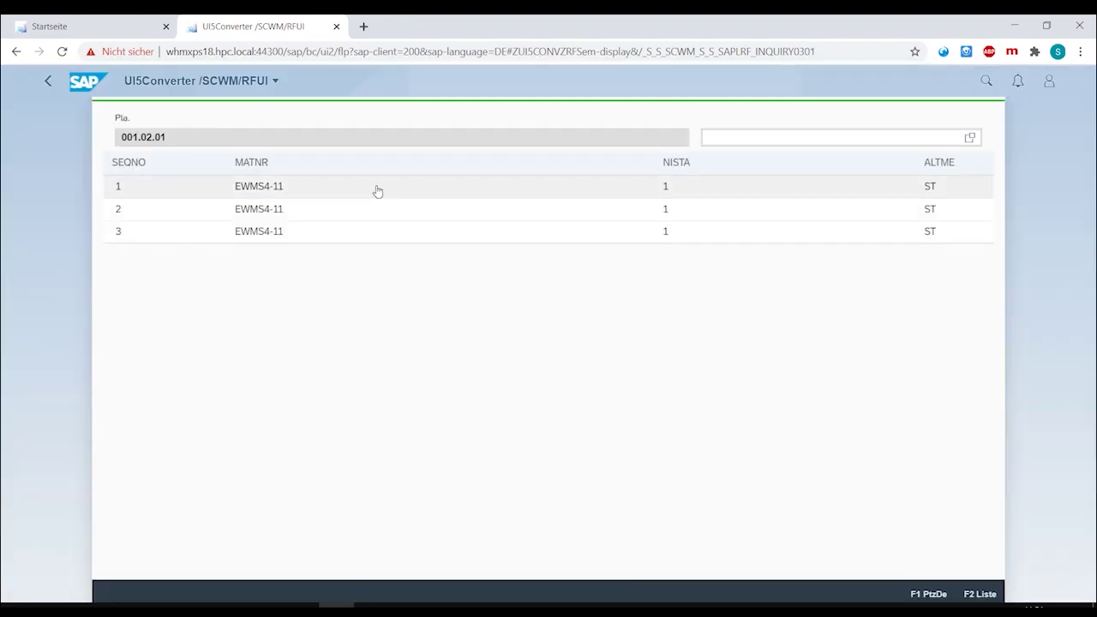
click(378, 190)
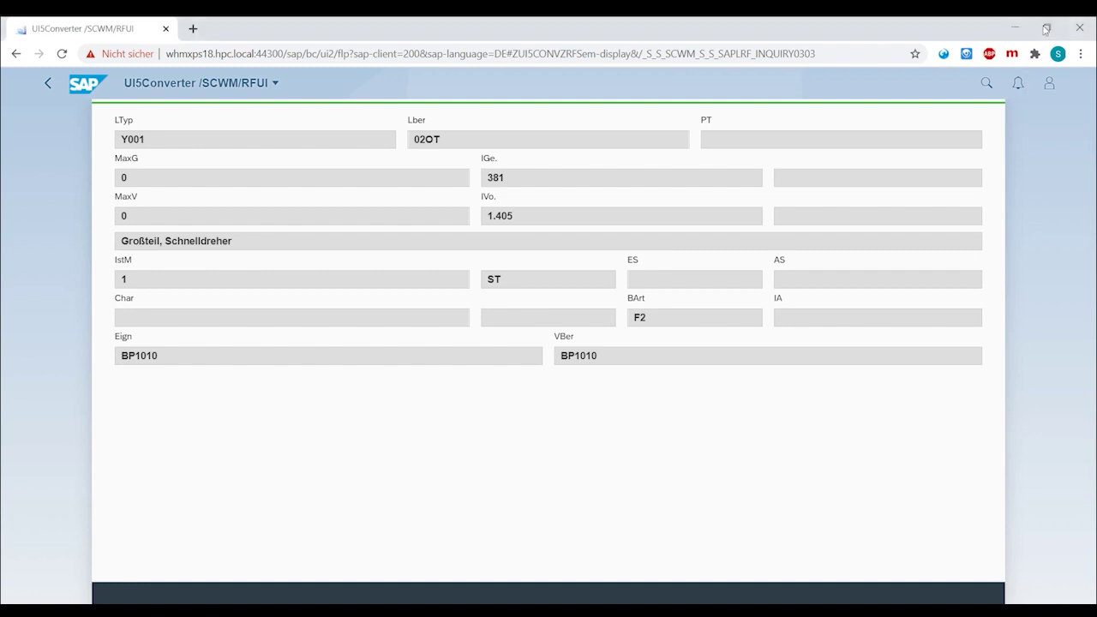
Shrink the browser window to a narrow, phone-like portrait size to check the detail screen's responsive layout, and maximize it again.
click(1046, 28)
drag(1010, 139, 610, 236)
drag(488, 63, 614, 61)
drag(734, 142, 617, 158)
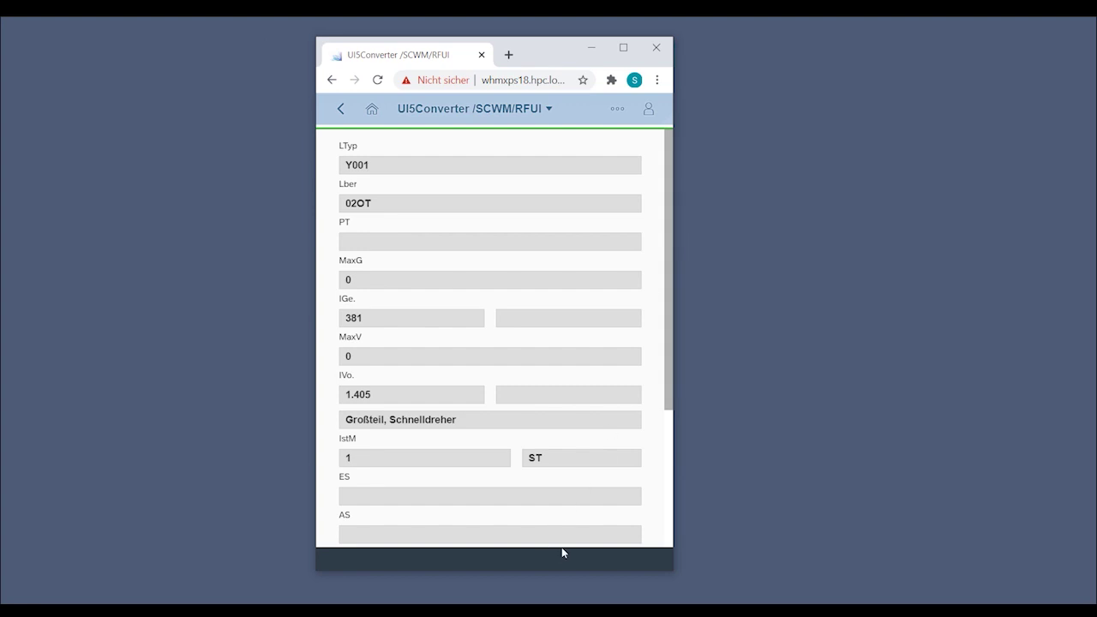
drag(554, 572, 554, 603)
mouse_move(621, 602)
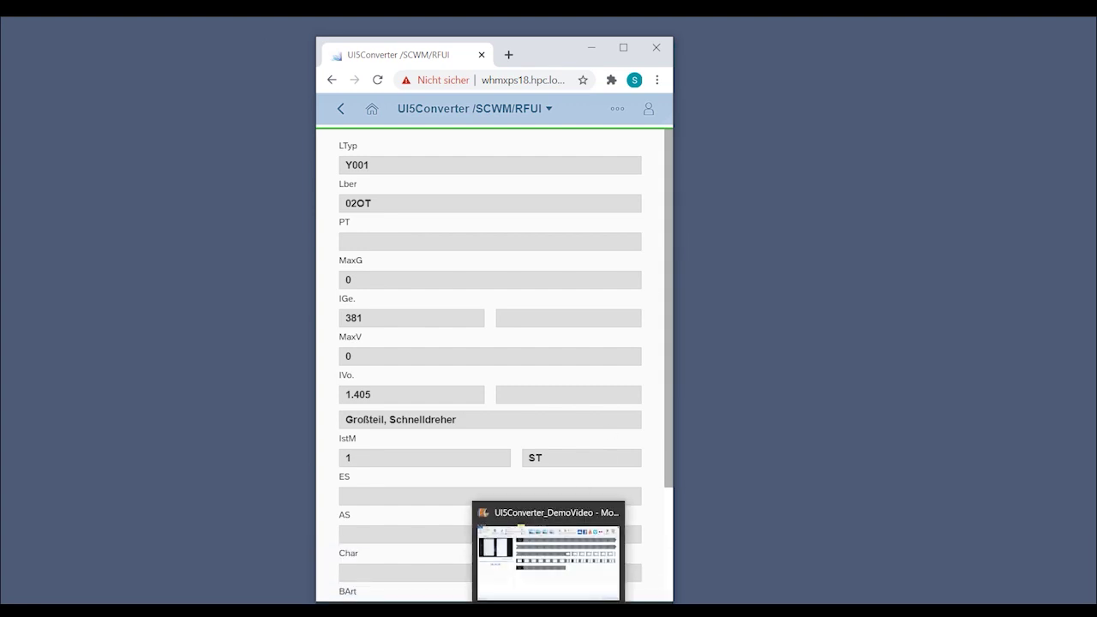
mouse_move(537, 38)
mouse_down()
mouse_move(538, 81)
mouse_move(539, 18)
mouse_up()
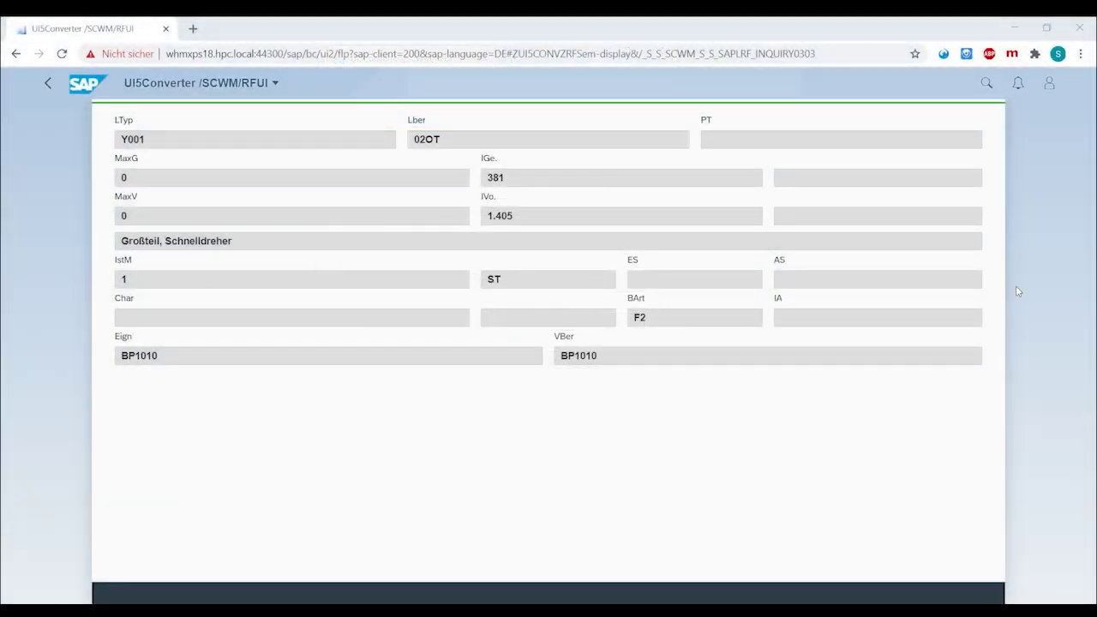
Change the launchpad's appearance theme to SAP Belize Deep in the user settings and save.
click(1050, 82)
click(1027, 222)
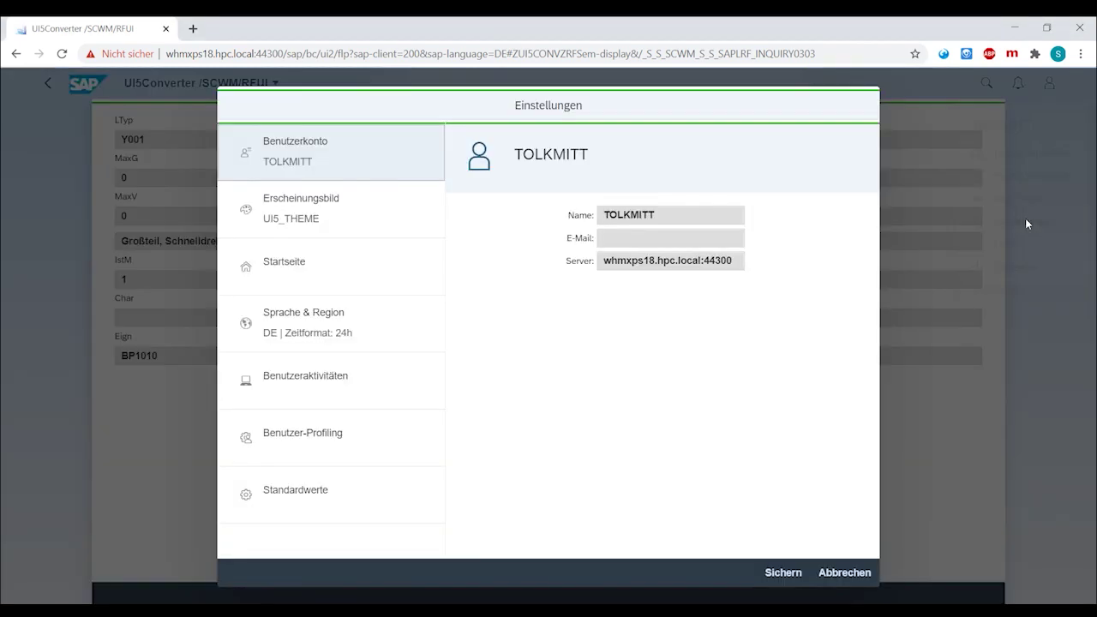
click(377, 217)
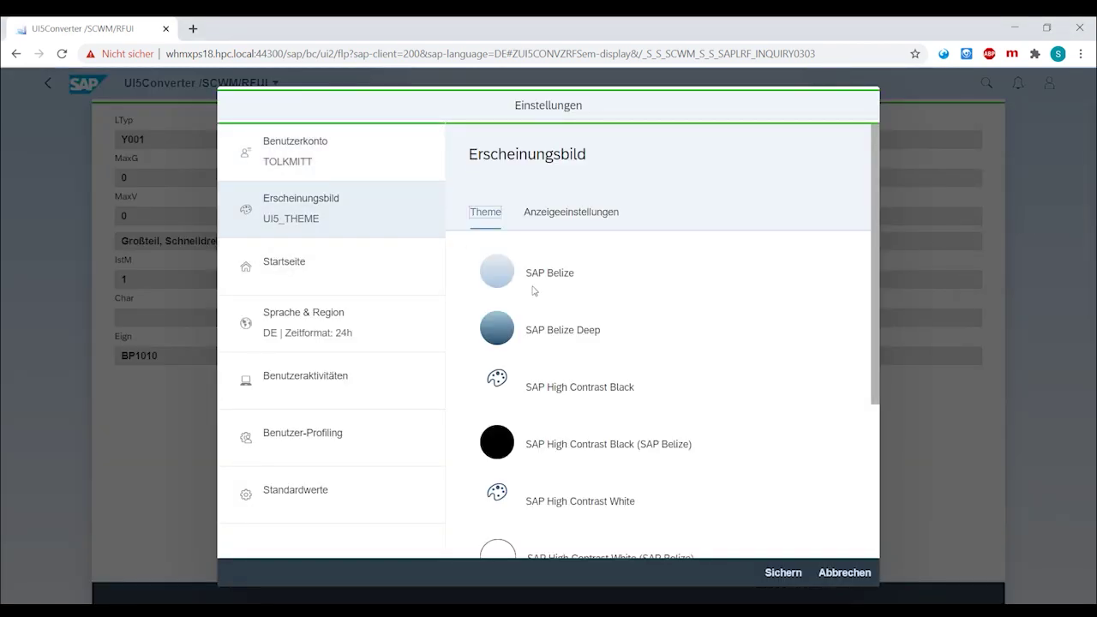
drag(876, 268, 862, 446)
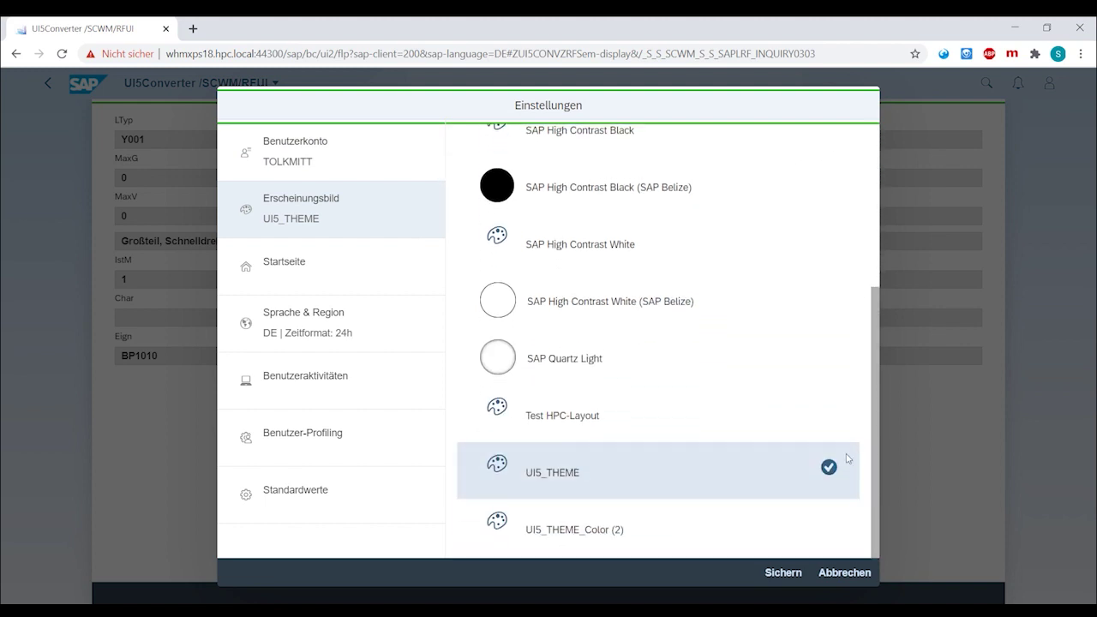
drag(871, 408, 766, 299)
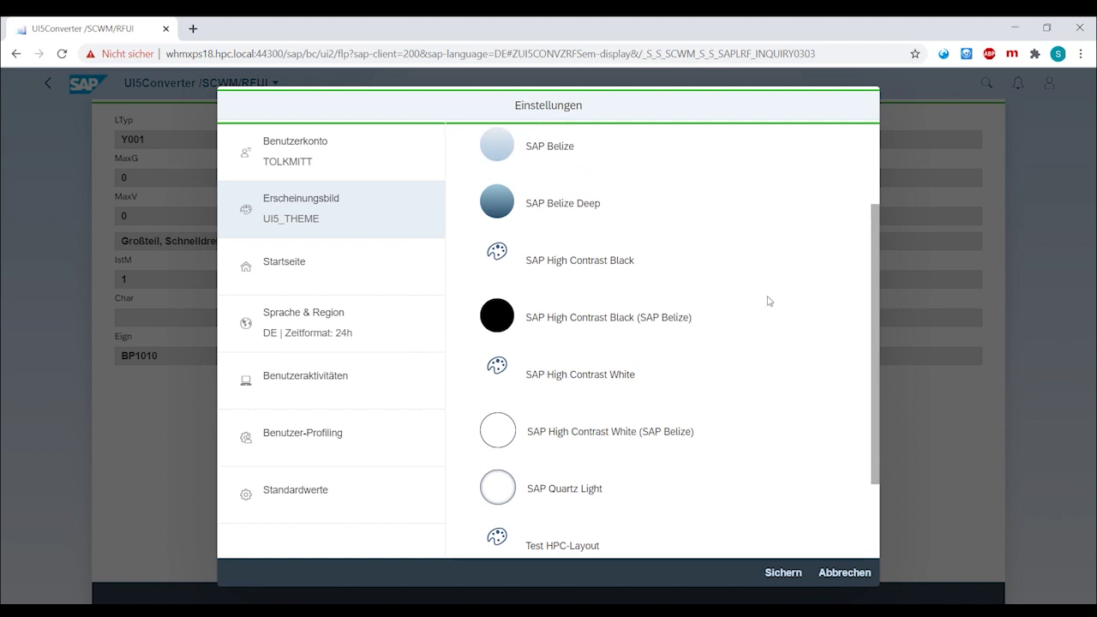
click(597, 206)
click(788, 579)
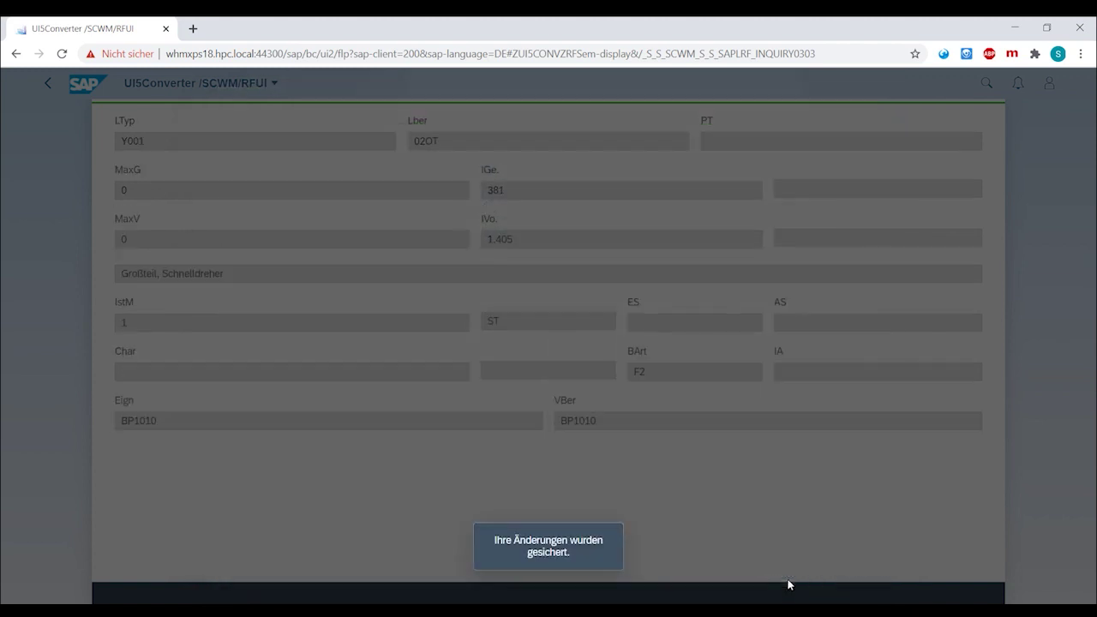